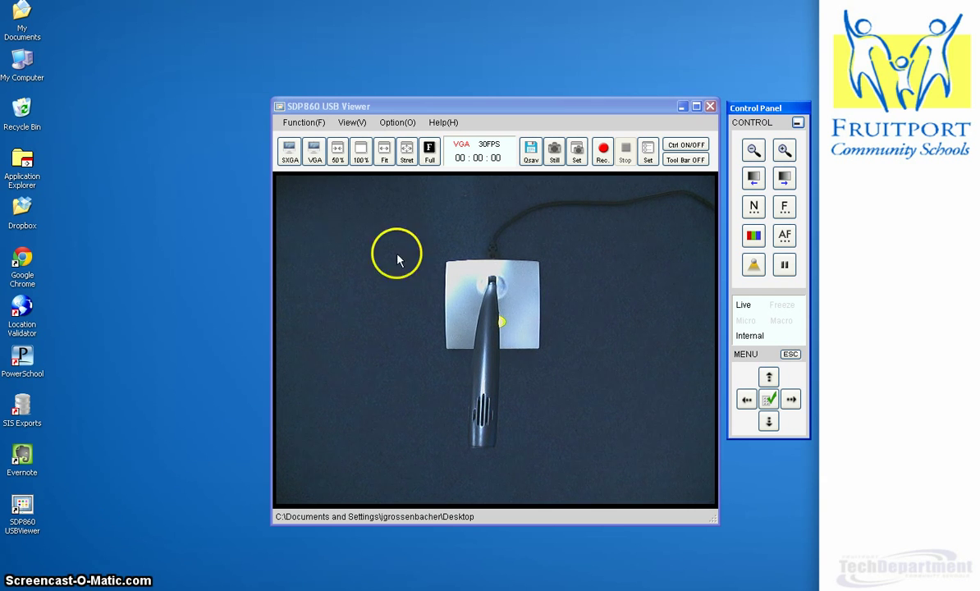
In Capture Option's Recording Setting, keep the Desktop as the folder for saved movies.
left_click(399, 123)
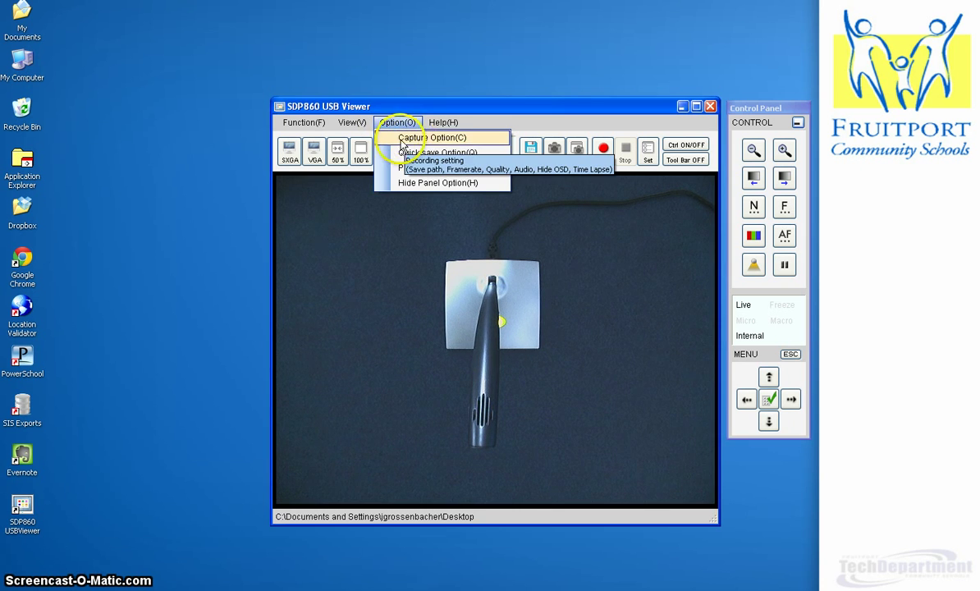
left_click(436, 141)
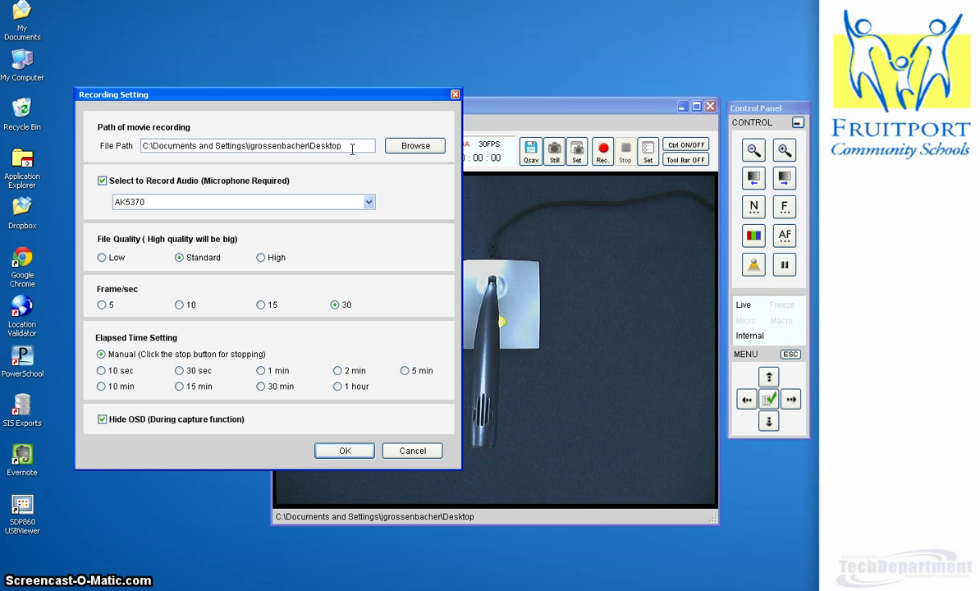
left_click(420, 145)
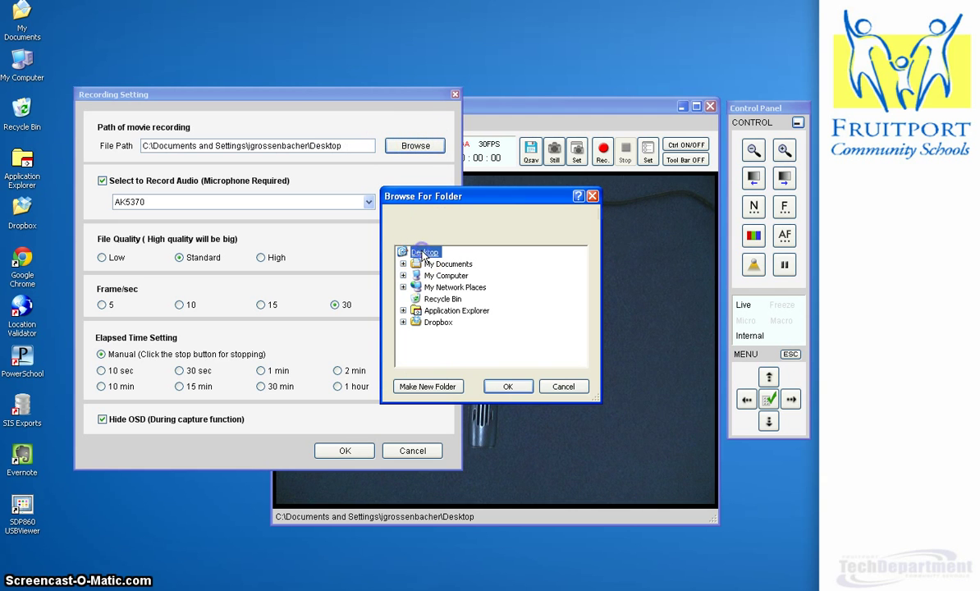
left_click(507, 384)
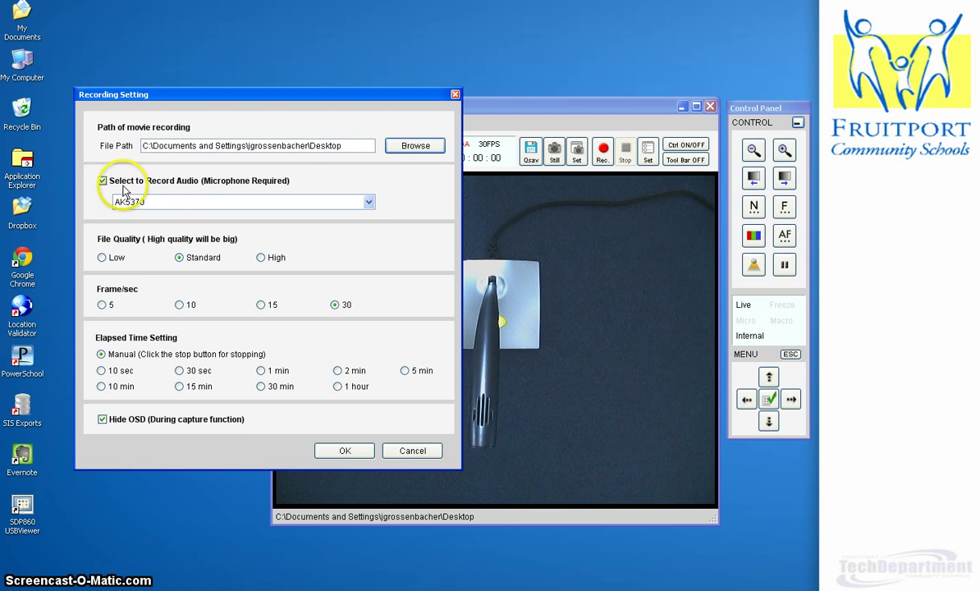
left_click(188, 191)
left_click(130, 201)
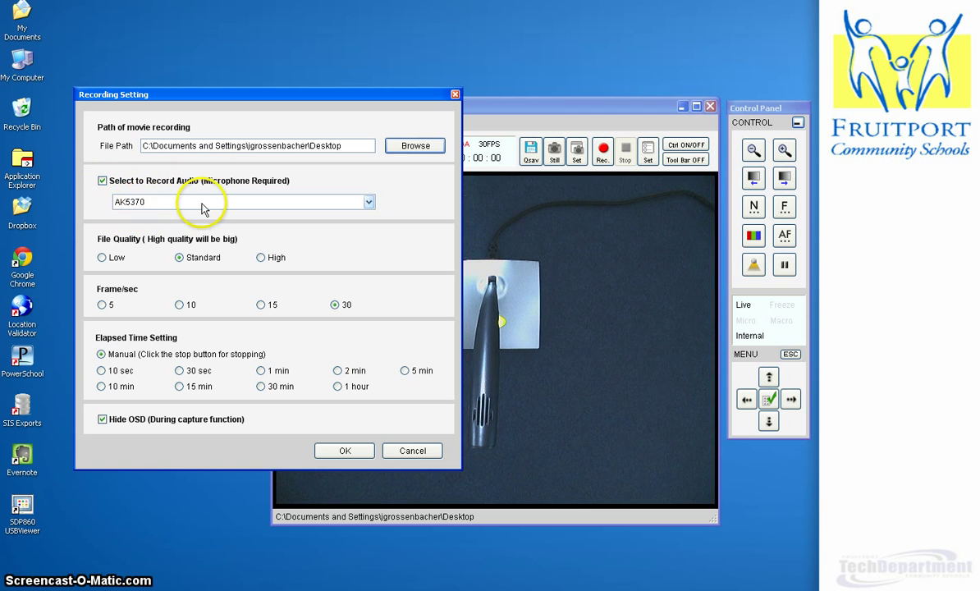
left_click(368, 204)
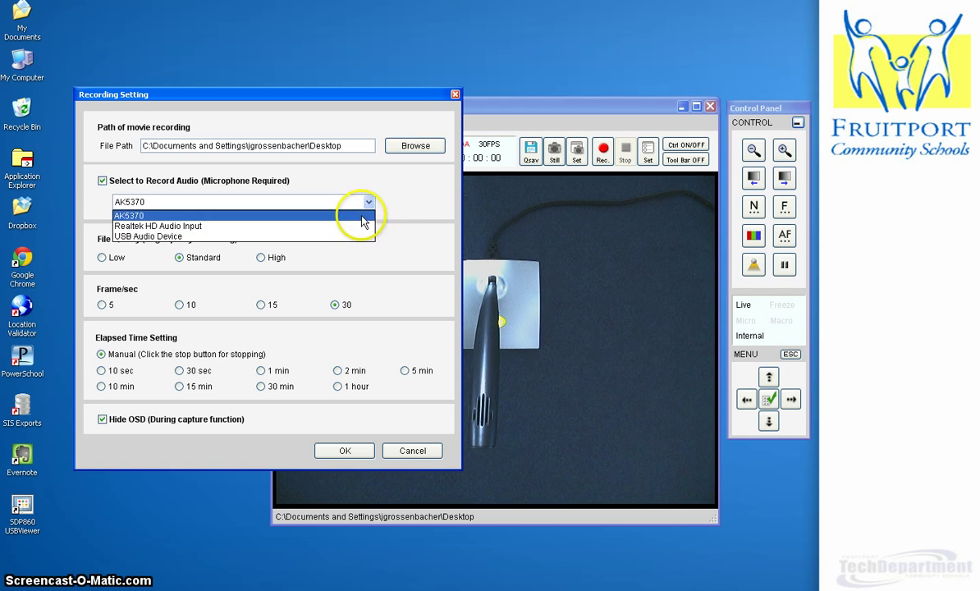
left_click(361, 216)
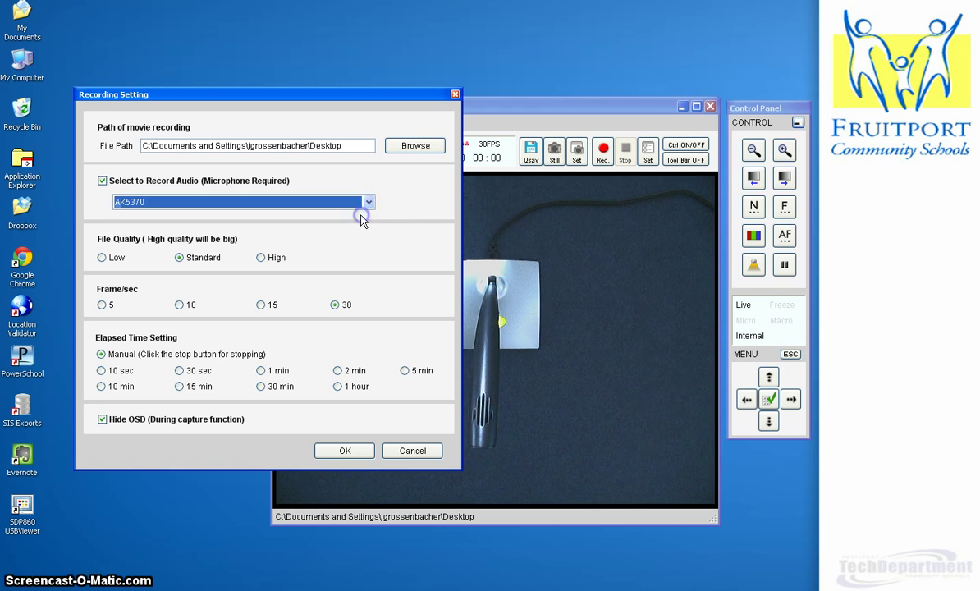
Apply the Desktop, AK5370 audio, Standard quality, 30 fps settings and start recording an AVI.
left_click(345, 456)
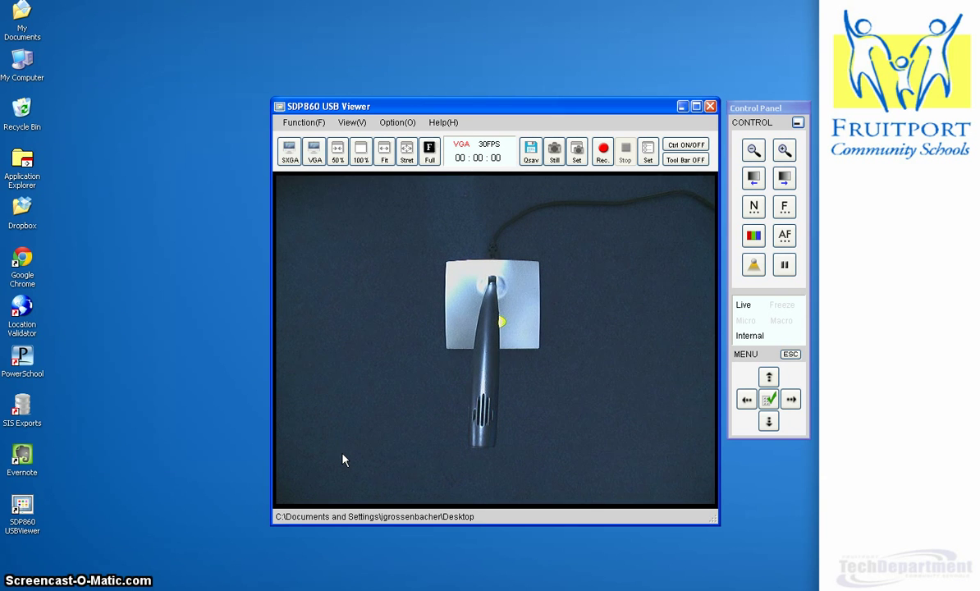
left_click(602, 152)
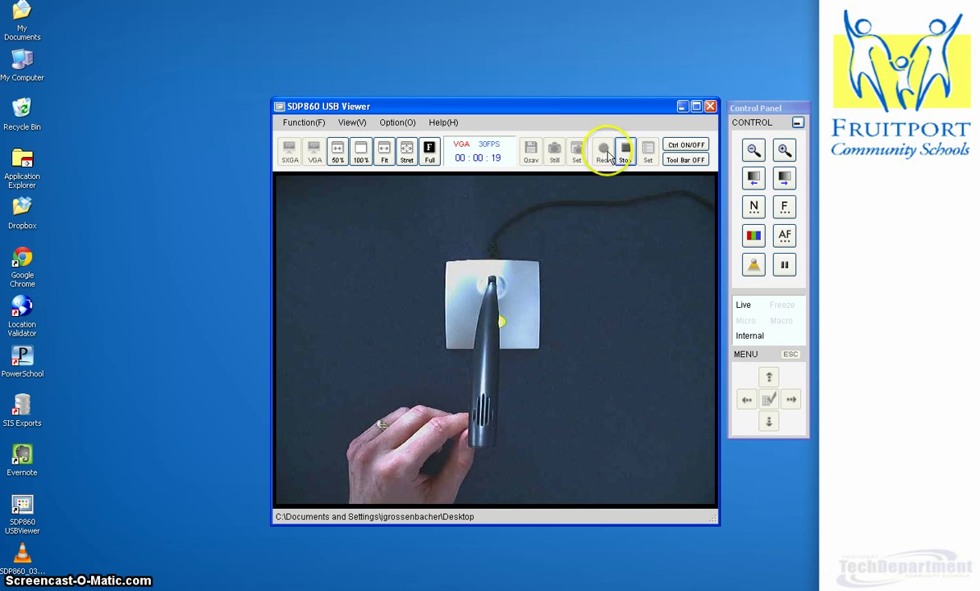
End the recording at 00:00:21, leaving the new SDP860_03… movie file on the Desktop.
left_click(627, 152)
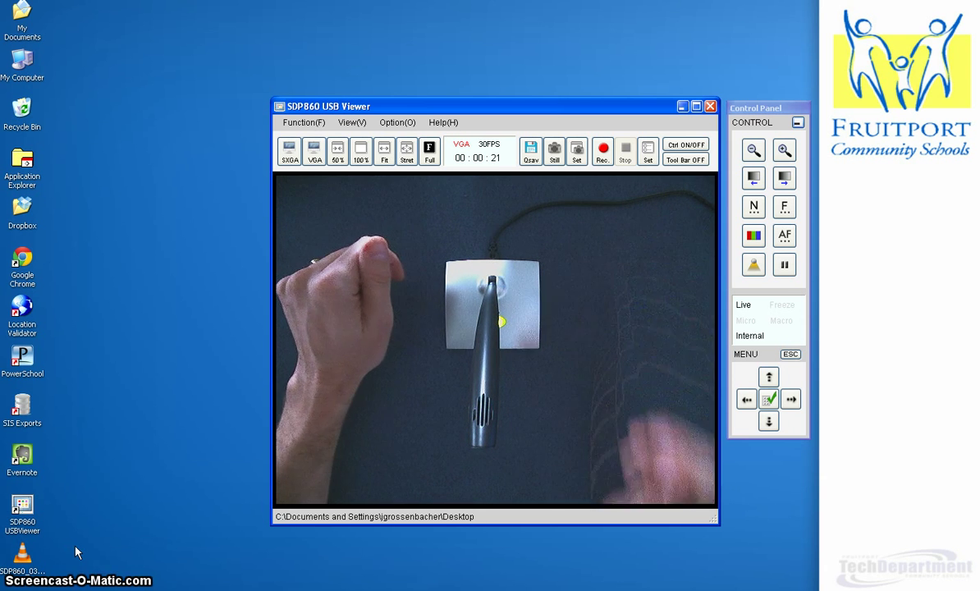
left_click(87, 553)
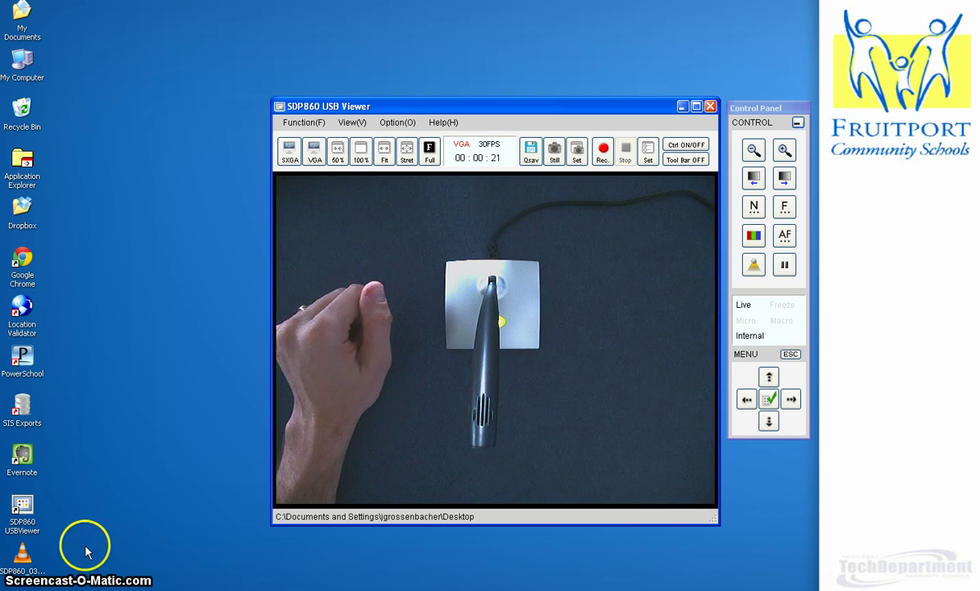
Rename the recorded SDP860_0320 movie file on the Desktop to Demo.avi.
right_click(23, 566)
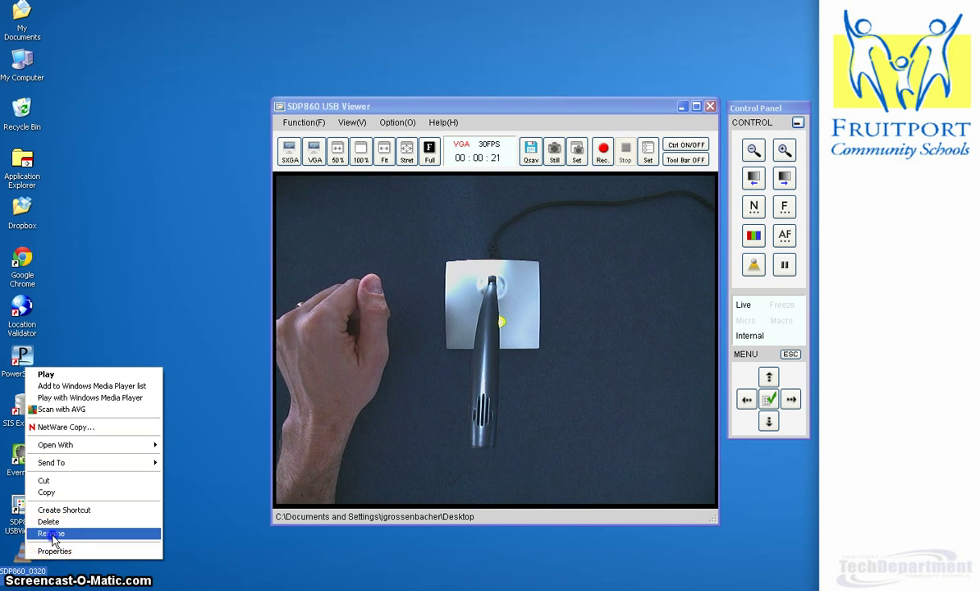
left_click(49, 534)
type("SDP860_0320")
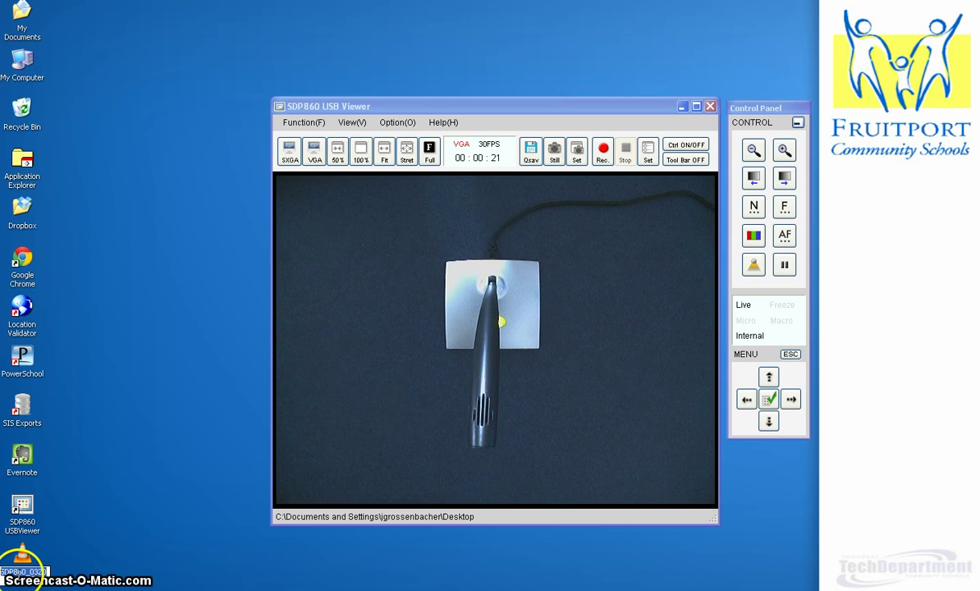
left_click(23, 567)
type("Demo.avi")
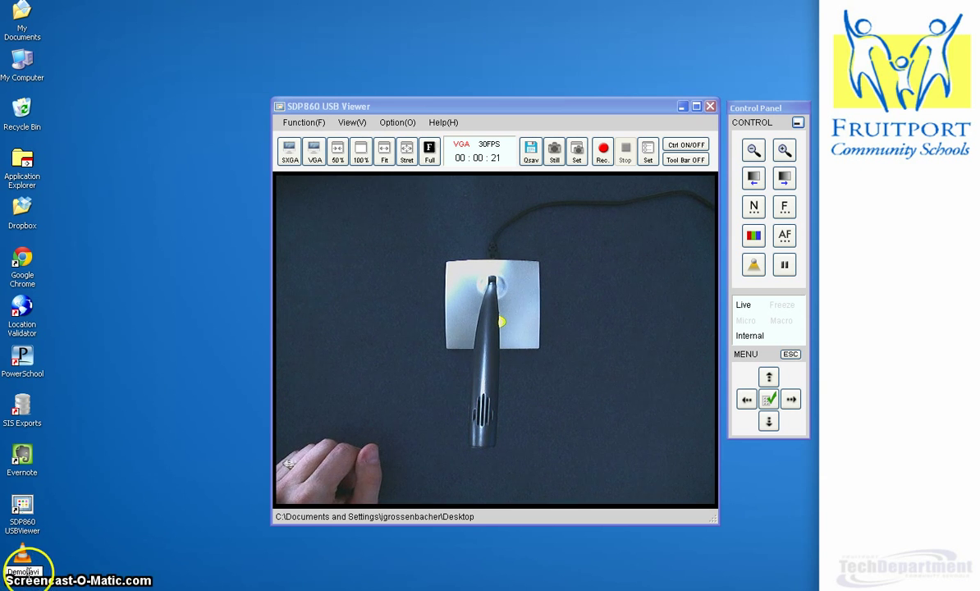
left_click(33, 573)
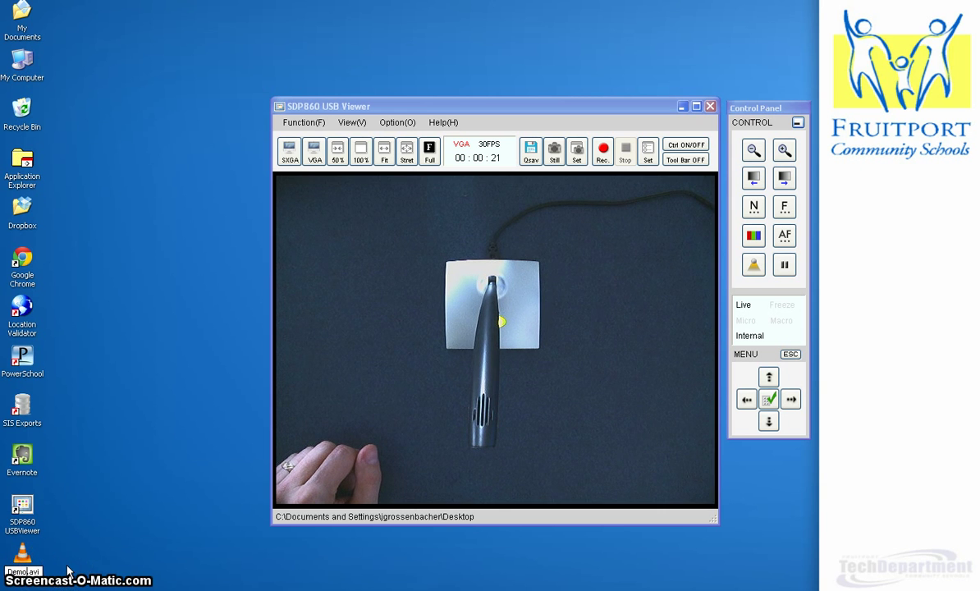